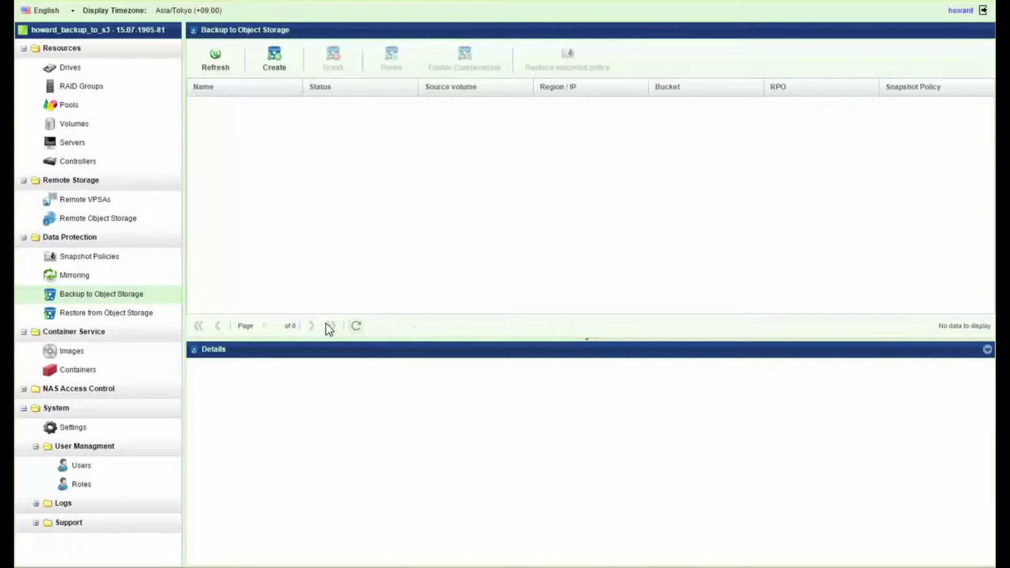
Step: Open Remote Object Storage and start connecting a new bucket
{"action": "left_click", "coordinate": [107, 214]}
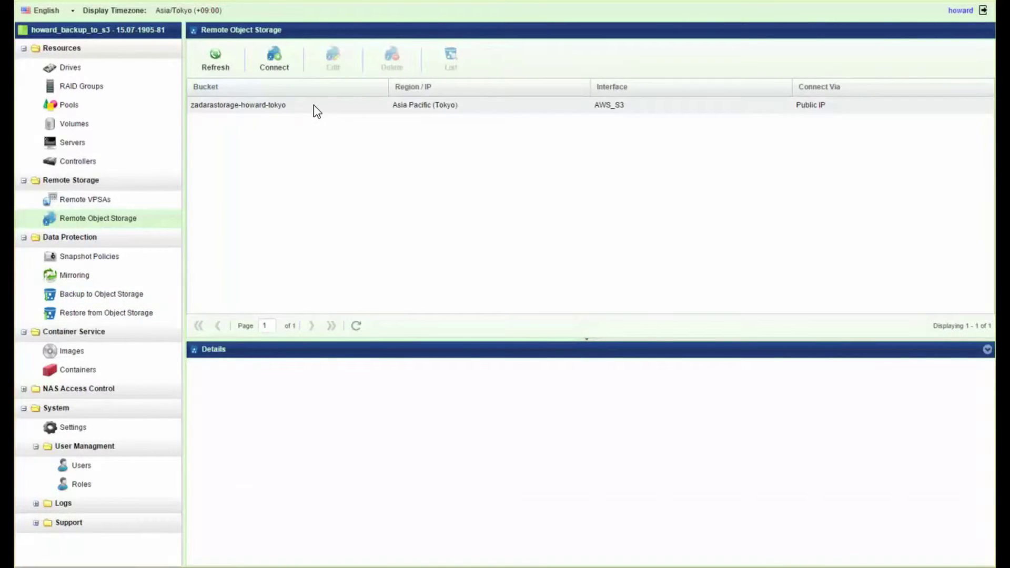
{"action": "left_click", "coordinate": [293, 63]}
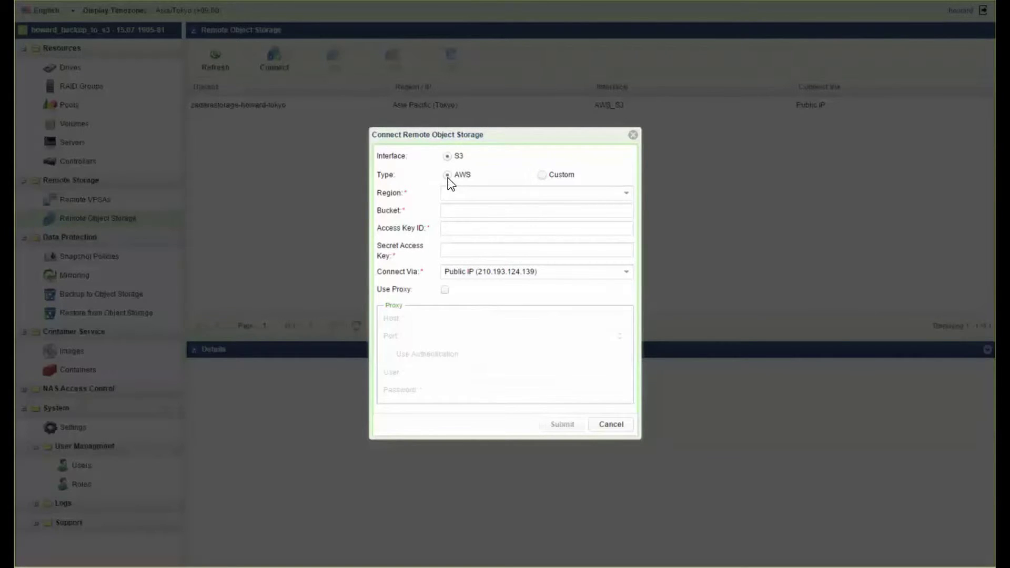
Step: Keep the connection type as AWS and set the region to Asia Pacific (Tokyo)
{"action": "left_click", "coordinate": [542, 176]}
{"action": "left_click", "coordinate": [448, 176]}
{"action": "left_click", "coordinate": [629, 196]}
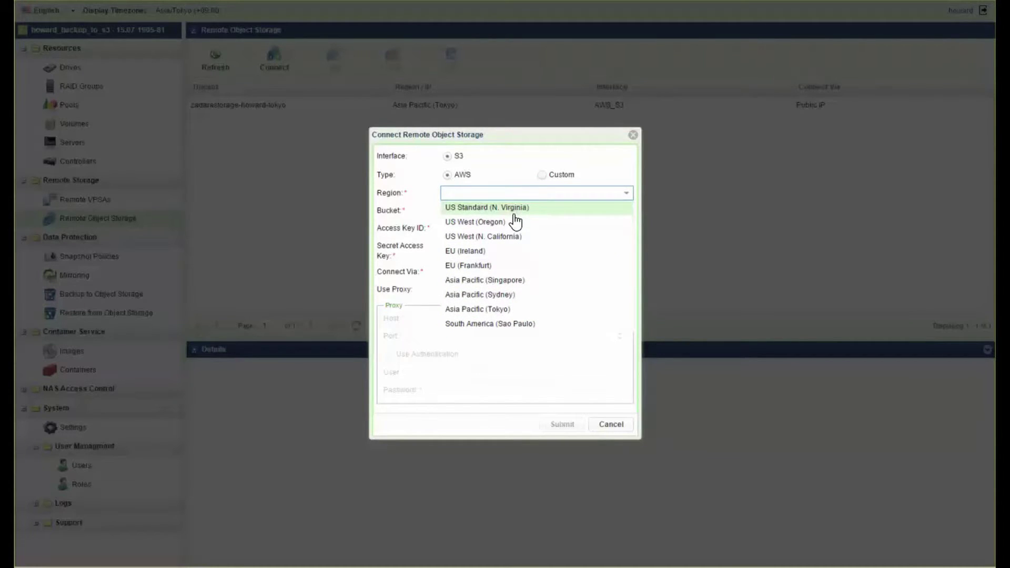
{"action": "left_click", "coordinate": [500, 309]}
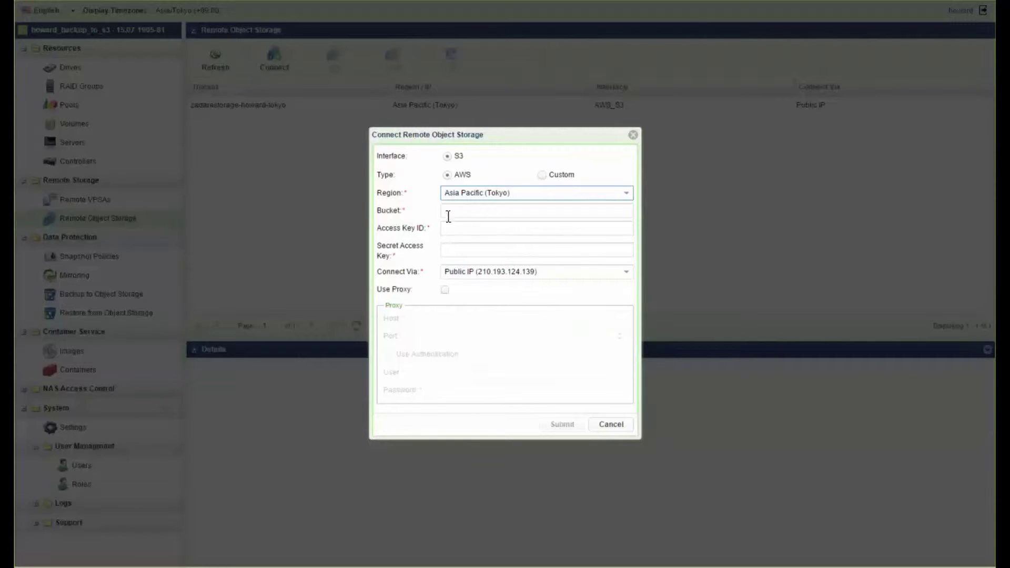
Step: Step through the Bucket, Access Key and Secret Key fields and check Connect Via options
{"action": "left_click", "coordinate": [488, 211]}
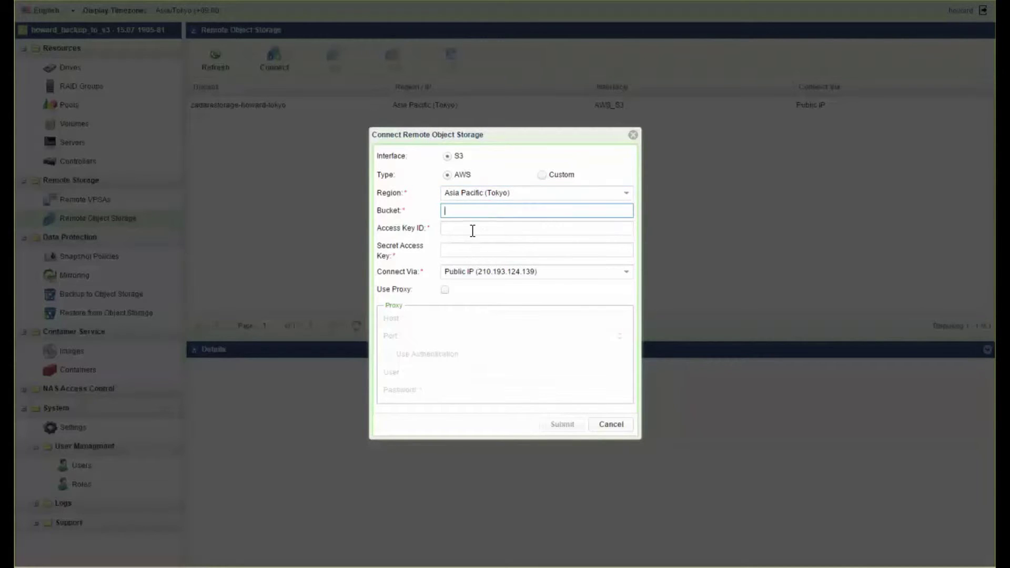
{"action": "left_click", "coordinate": [473, 230]}
{"action": "left_click", "coordinate": [475, 252]}
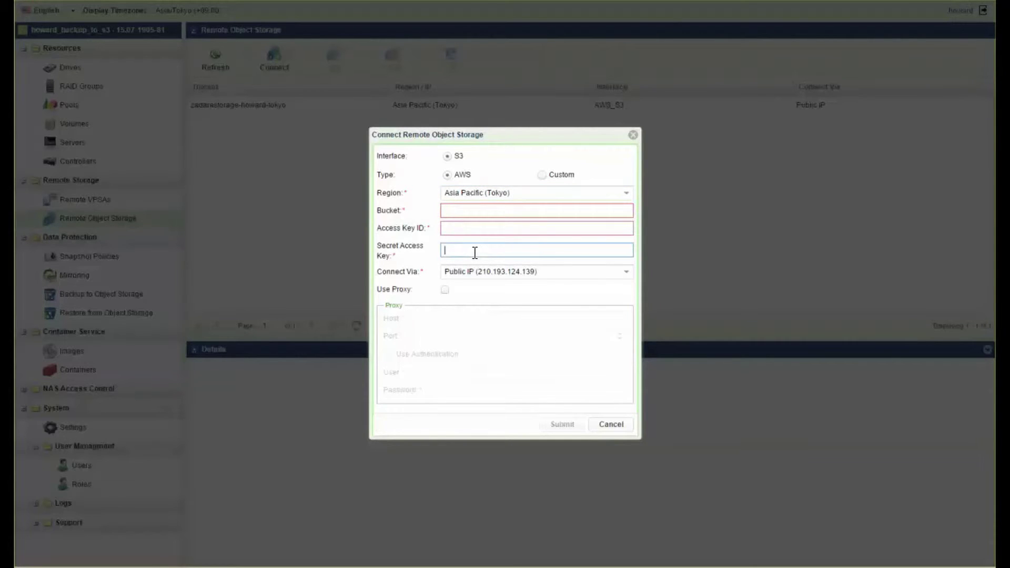
{"action": "left_click", "coordinate": [629, 275]}
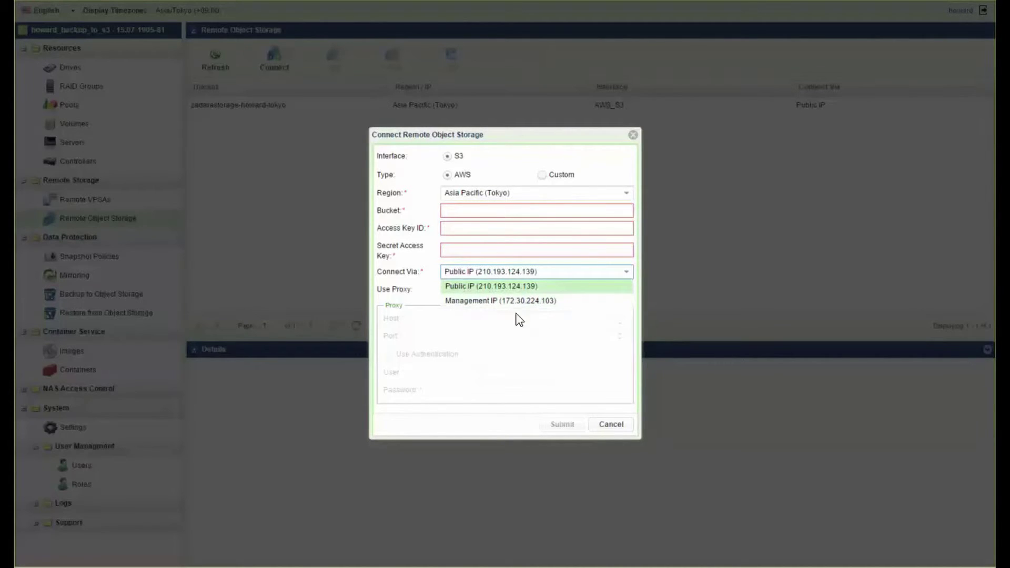
Step: Keep Public IP and tick Use Proxy, then cancel and go to Backup to Object Storage
{"action": "left_click", "coordinate": [498, 324]}
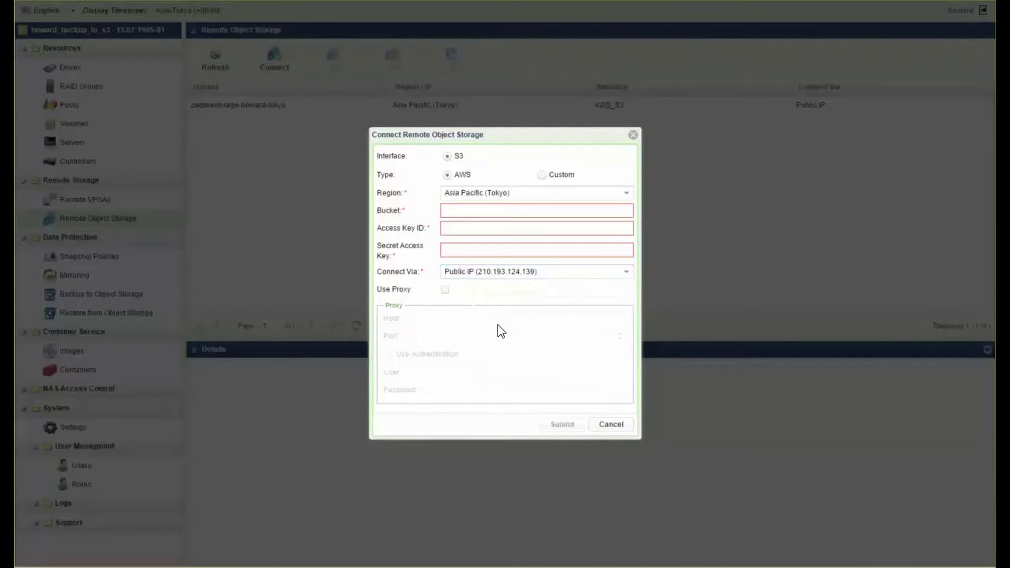
{"action": "left_click", "coordinate": [445, 290]}
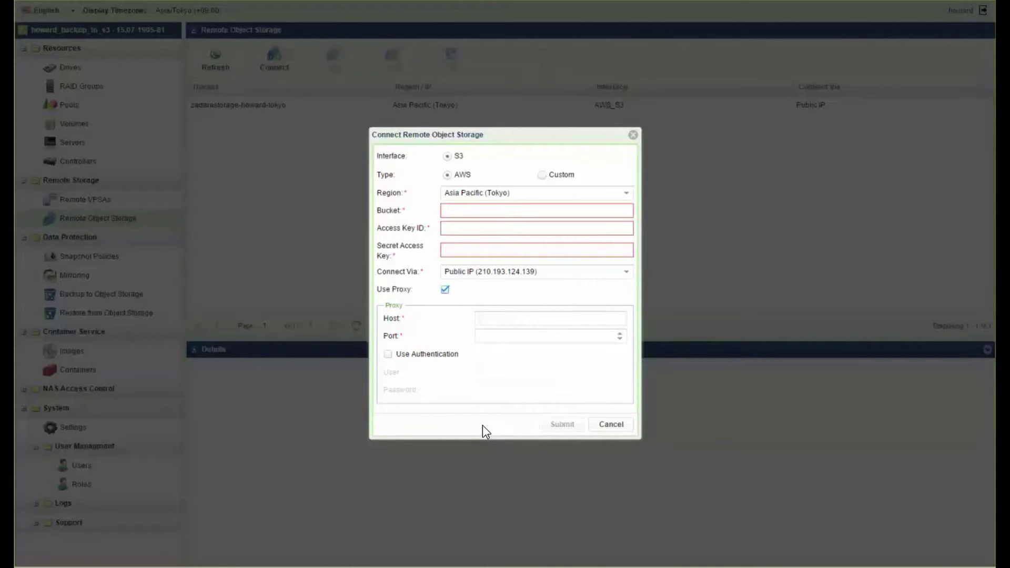
{"action": "left_click", "coordinate": [612, 424]}
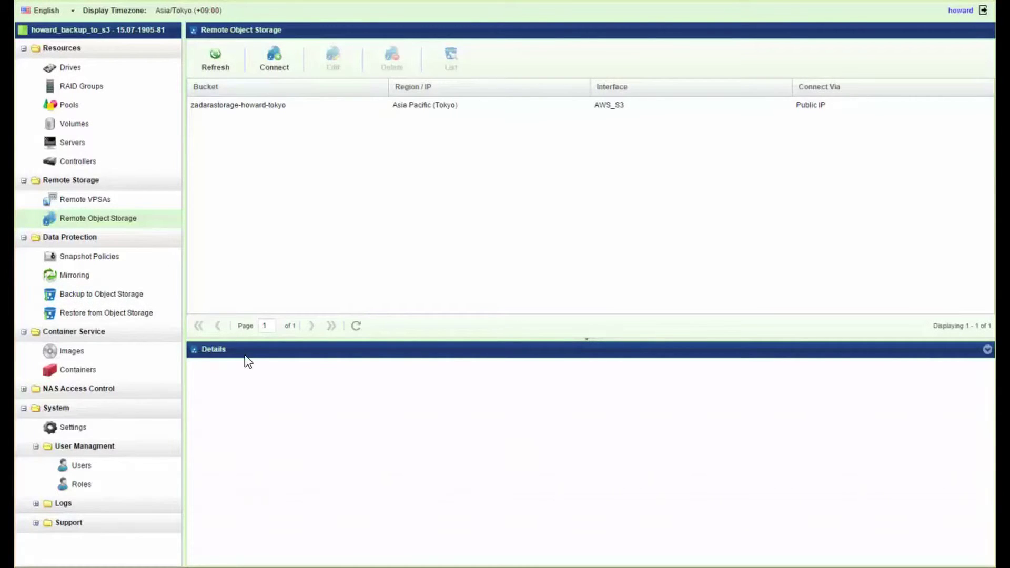
{"action": "left_click", "coordinate": [102, 296]}
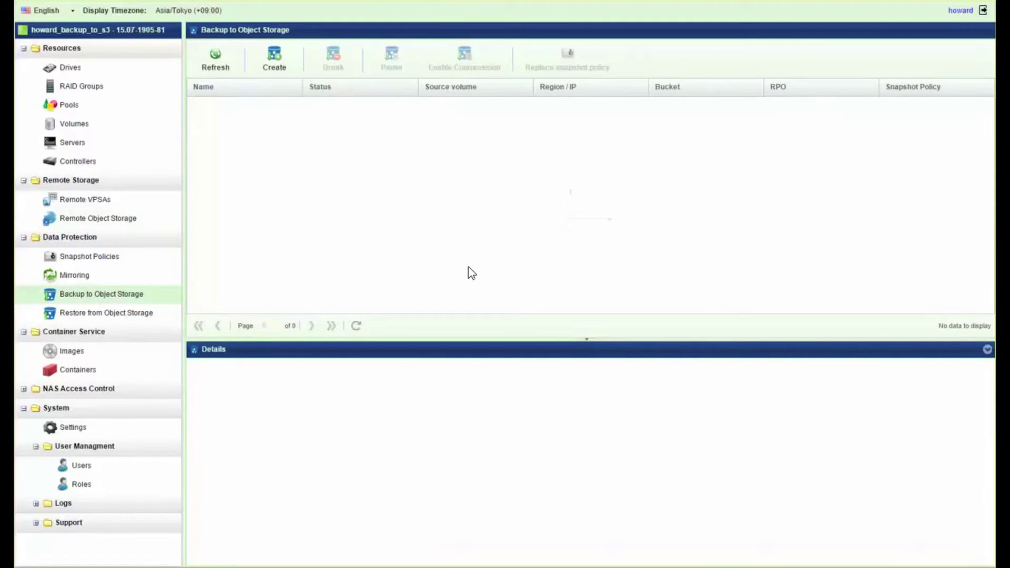
Step: Start a backup job named backup-daily with volume v1 as the source
{"action": "left_click", "coordinate": [273, 57]}
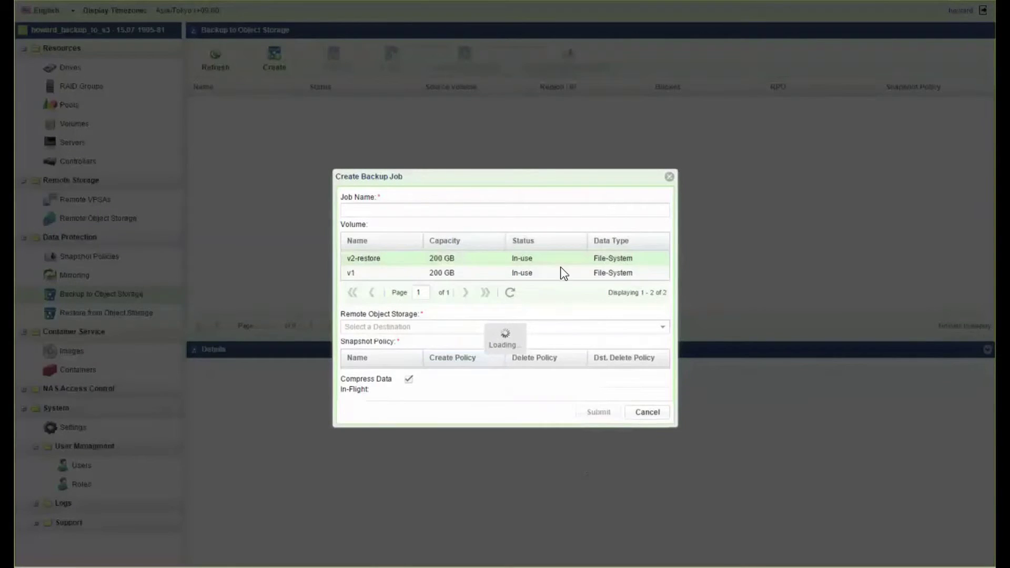
{"action": "left_click", "coordinate": [413, 211]}
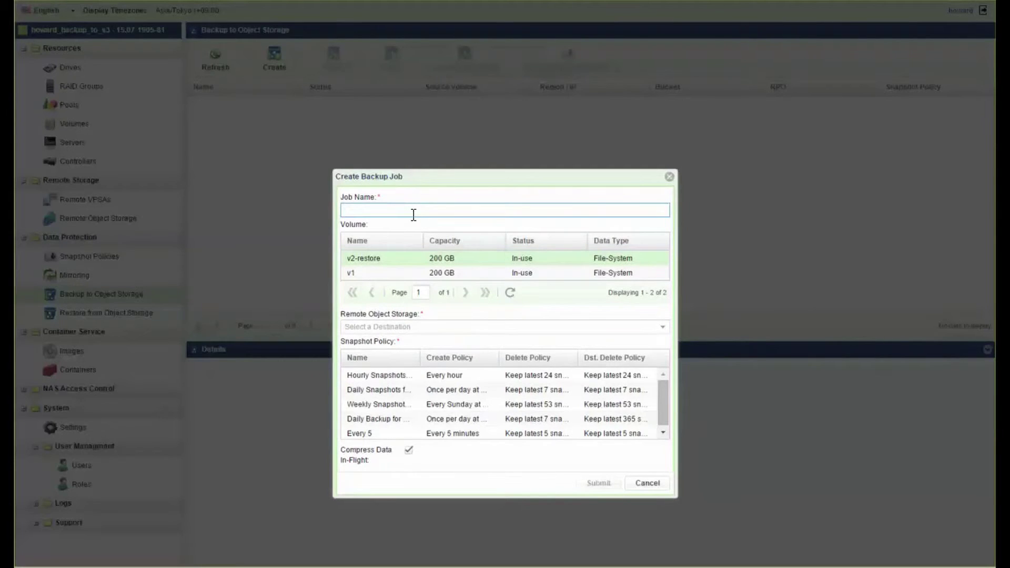
{"action": "type", "text": "backup-da"}
{"action": "type", "text": "ily"}
{"action": "left_click", "coordinate": [372, 258]}
{"action": "left_click", "coordinate": [355, 275]}
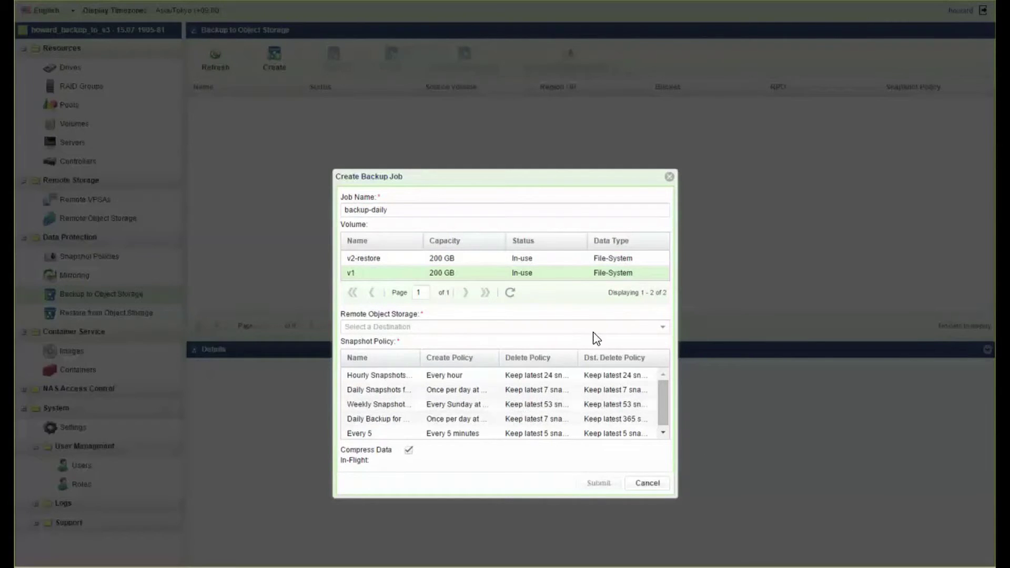
Step: Choose the AWS Tokyo bucket, Every 5 policy and in-flight compression, then submit
{"action": "left_click", "coordinate": [477, 327]}
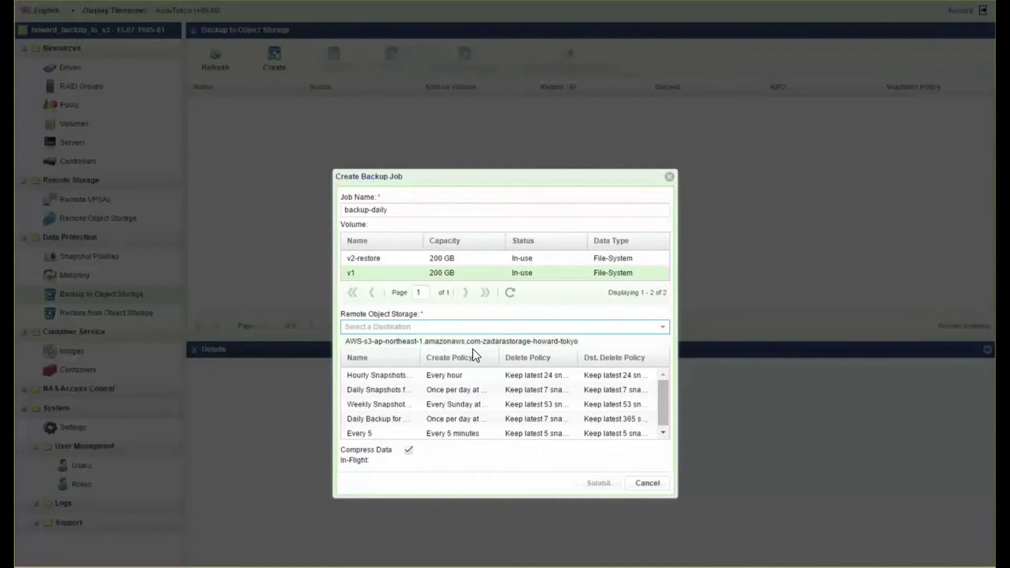
{"action": "left_click", "coordinate": [475, 342]}
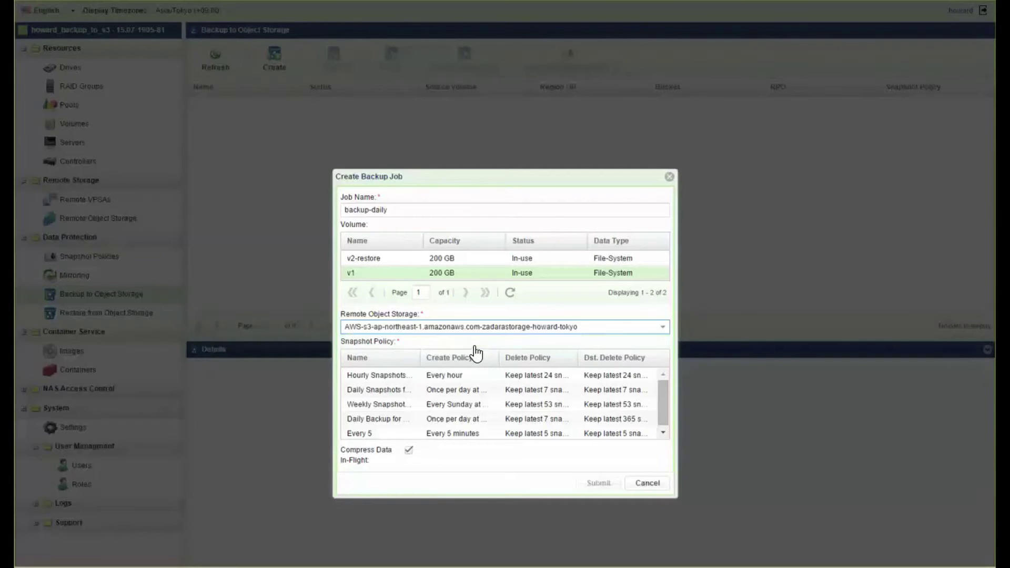
{"action": "left_click", "coordinate": [362, 433]}
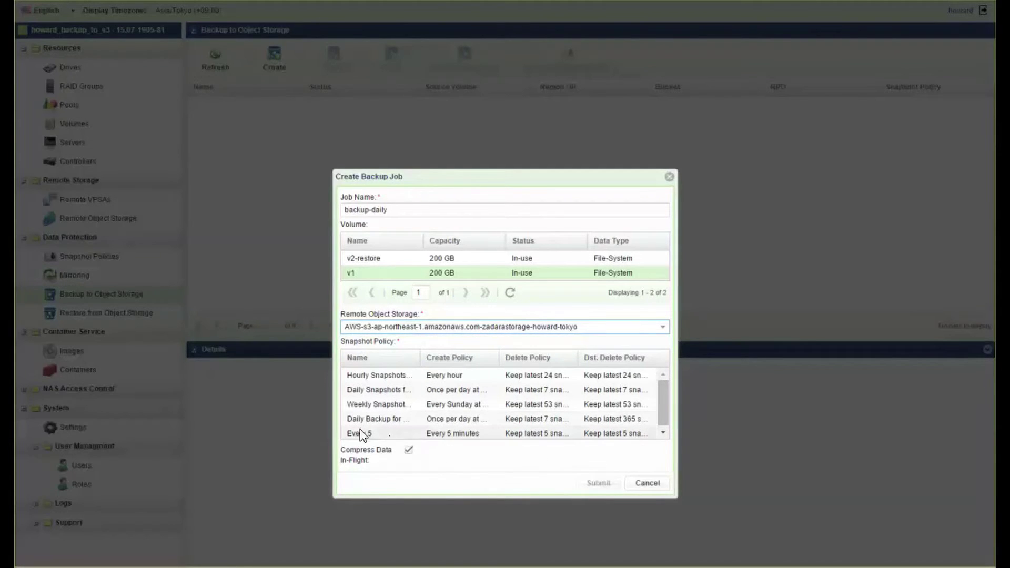
{"action": "left_click", "coordinate": [362, 433]}
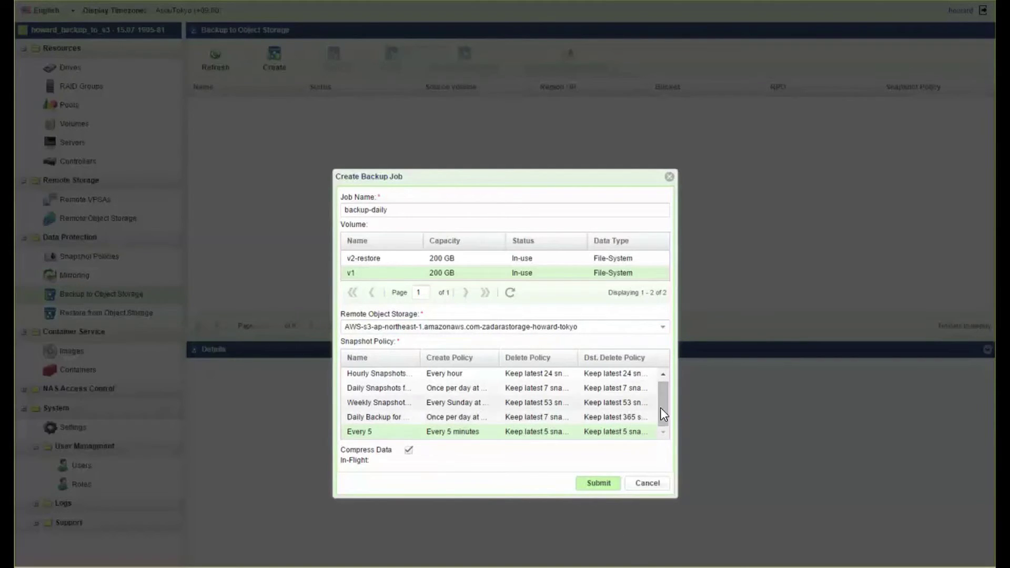
{"action": "mouse_move", "coordinate": [667, 409]}
{"action": "left_mouse_down"}
{"action": "mouse_move", "coordinate": [667, 390]}
{"action": "mouse_move", "coordinate": [663, 449]}
{"action": "left_mouse_up"}
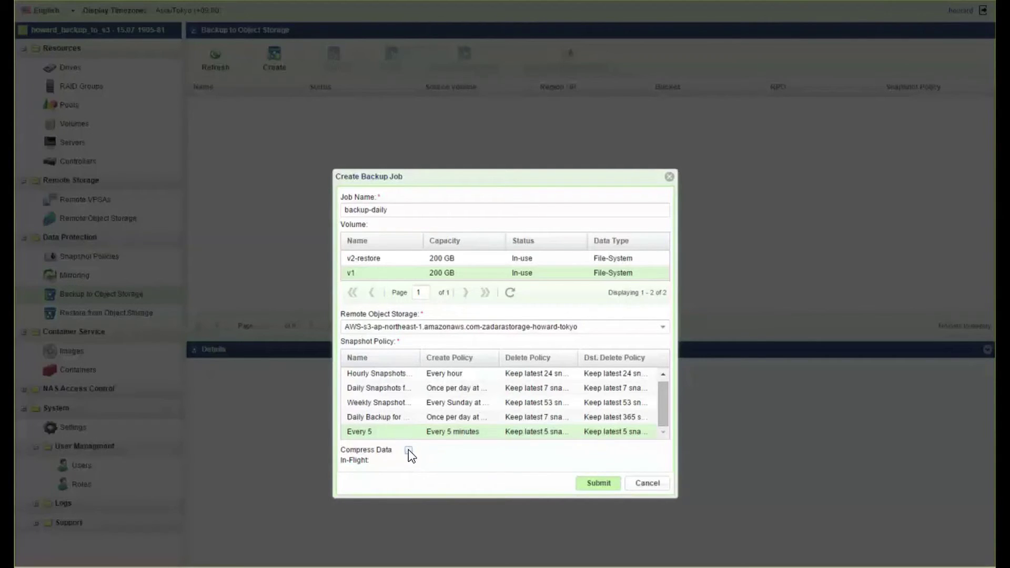
{"action": "left_click", "coordinate": [409, 451]}
{"action": "left_click", "coordinate": [599, 484]}
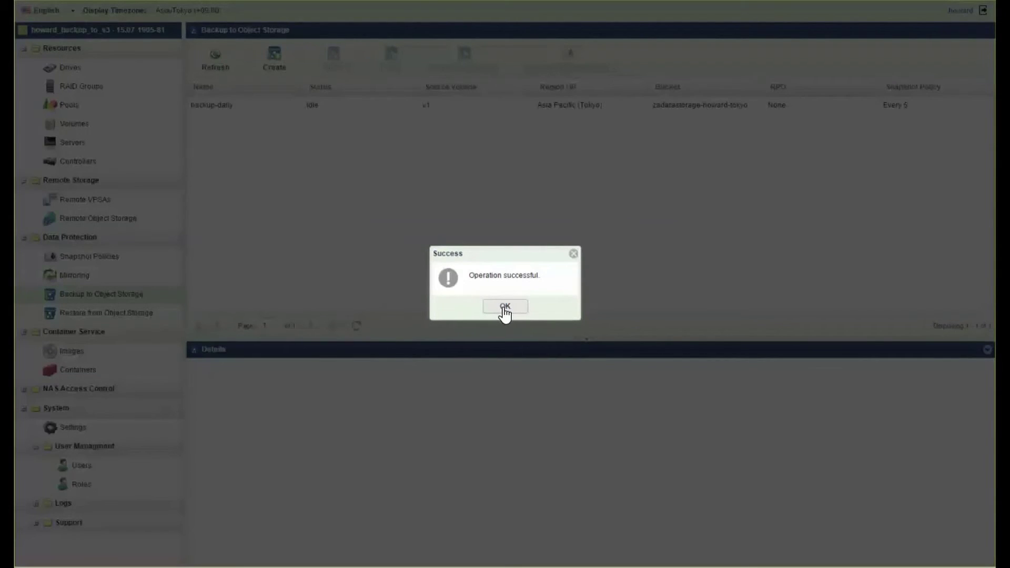
Step: Confirm creation, check backup-daily's uploading snapshot snap-00000018, and refresh the job list
{"action": "left_click", "coordinate": [506, 308]}
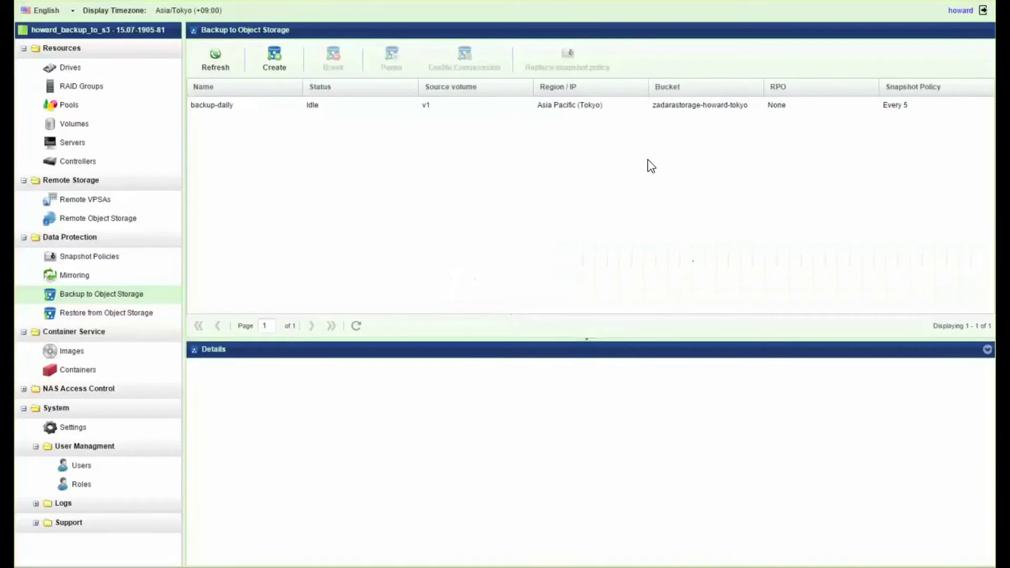
{"action": "left_click", "coordinate": [232, 110]}
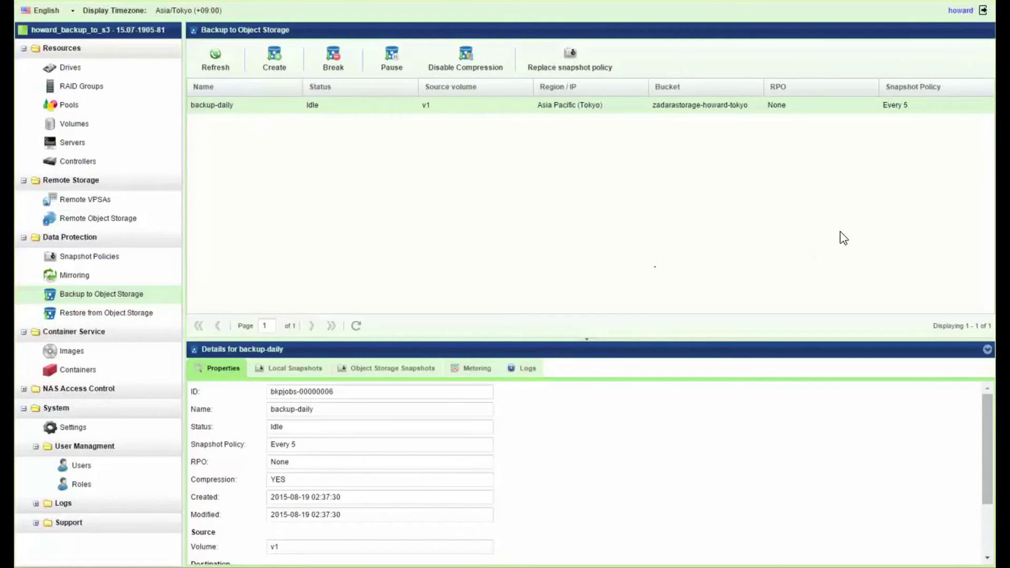
{"action": "left_click", "coordinate": [301, 374]}
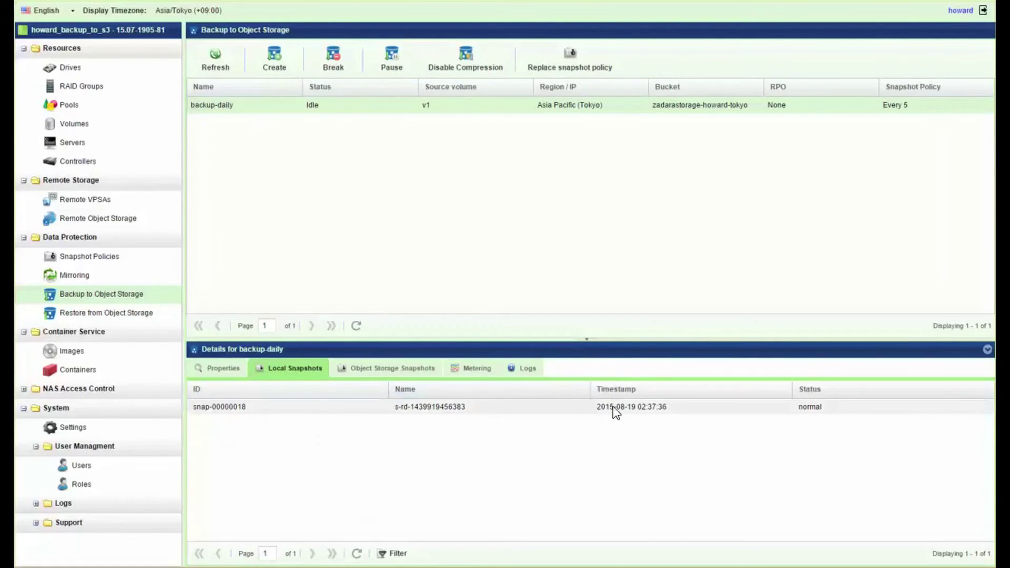
{"action": "left_click", "coordinate": [398, 370]}
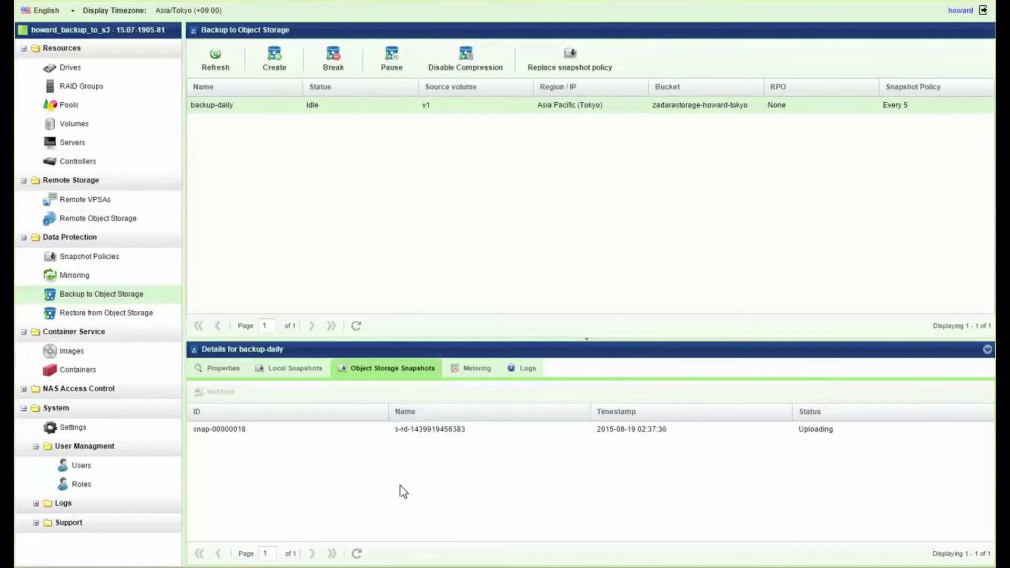
{"action": "left_click", "coordinate": [489, 431]}
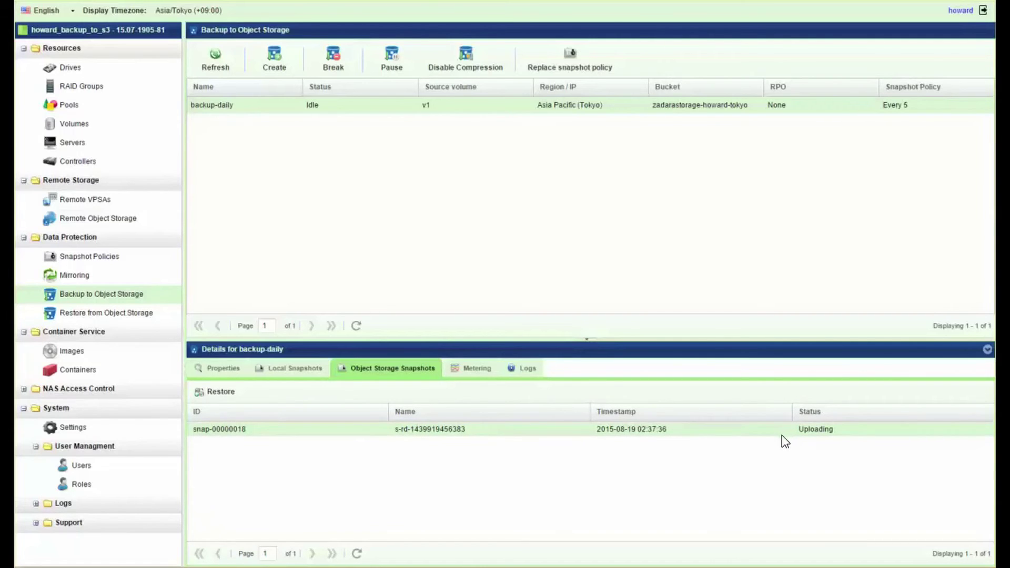
{"action": "left_click", "coordinate": [215, 57]}
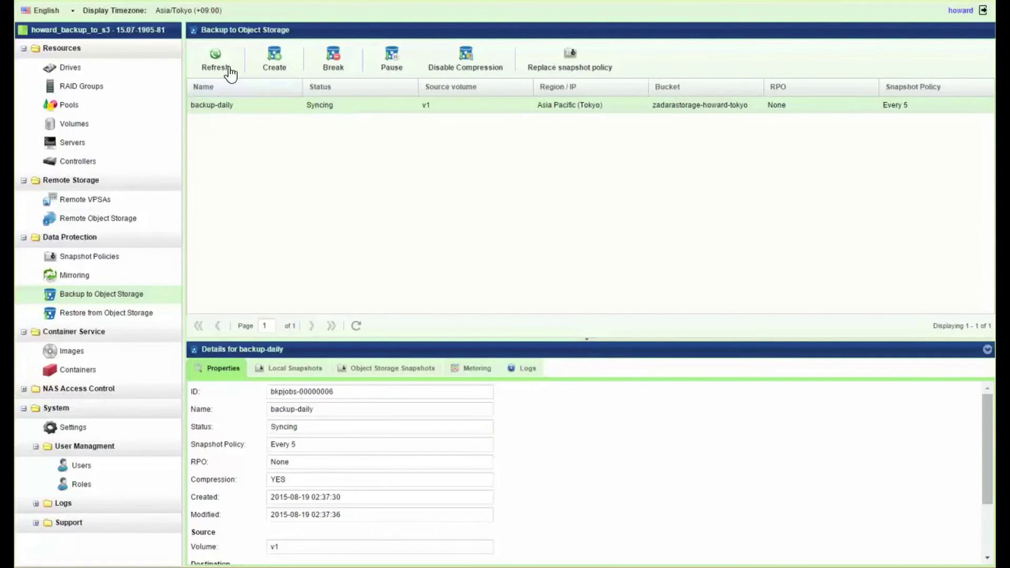
Step: Refresh repeatedly until backup-daily reads Idle with RPO populated, then start replacing its policy
{"action": "left_click", "coordinate": [215, 57]}
{"action": "left_click", "coordinate": [215, 57]}
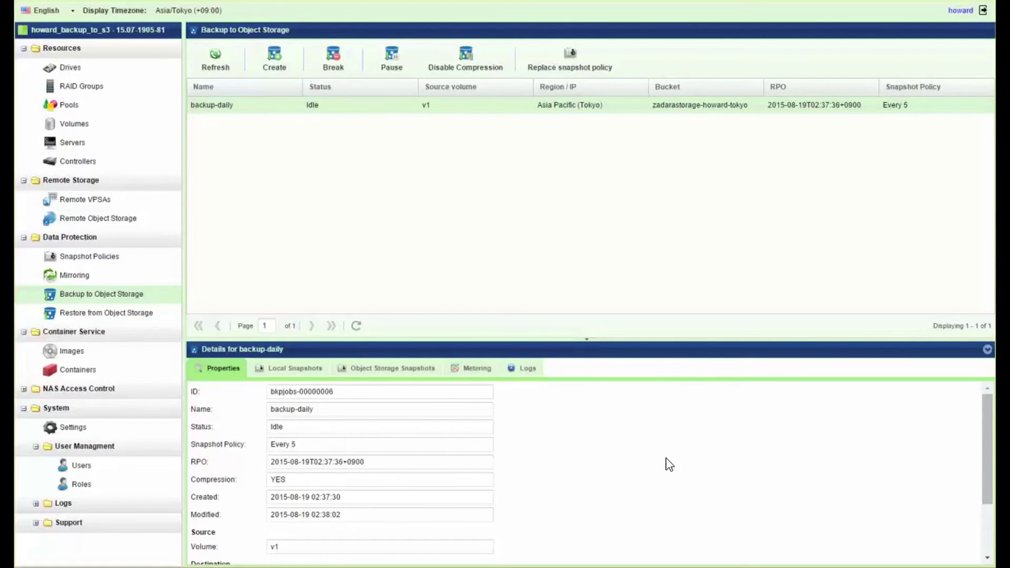
{"action": "left_click", "coordinate": [229, 71]}
{"action": "left_click", "coordinate": [583, 61]}
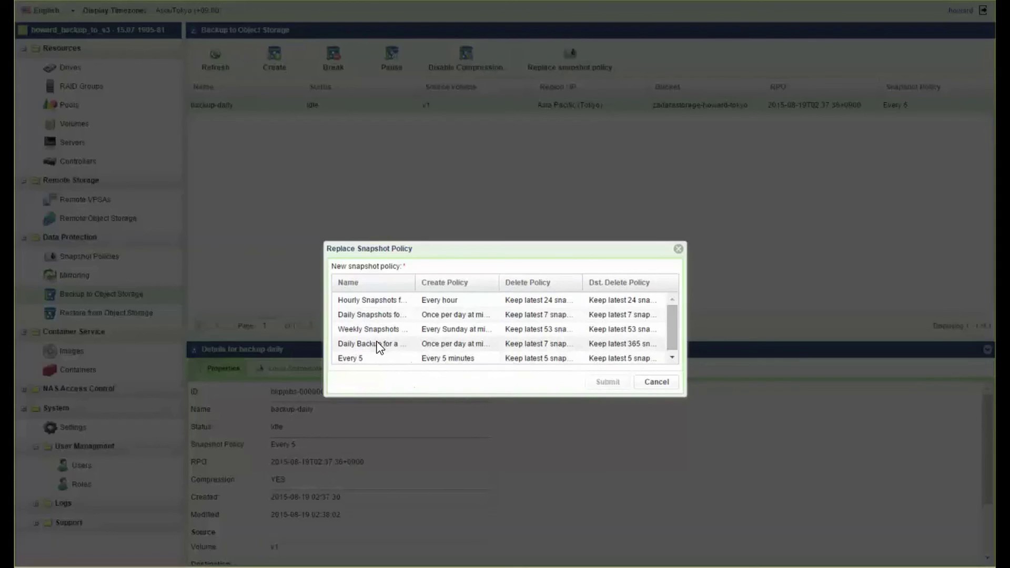
Step: Apply the Daily Snapshots for a Week policy and acknowledge the success message
{"action": "left_click", "coordinate": [387, 314]}
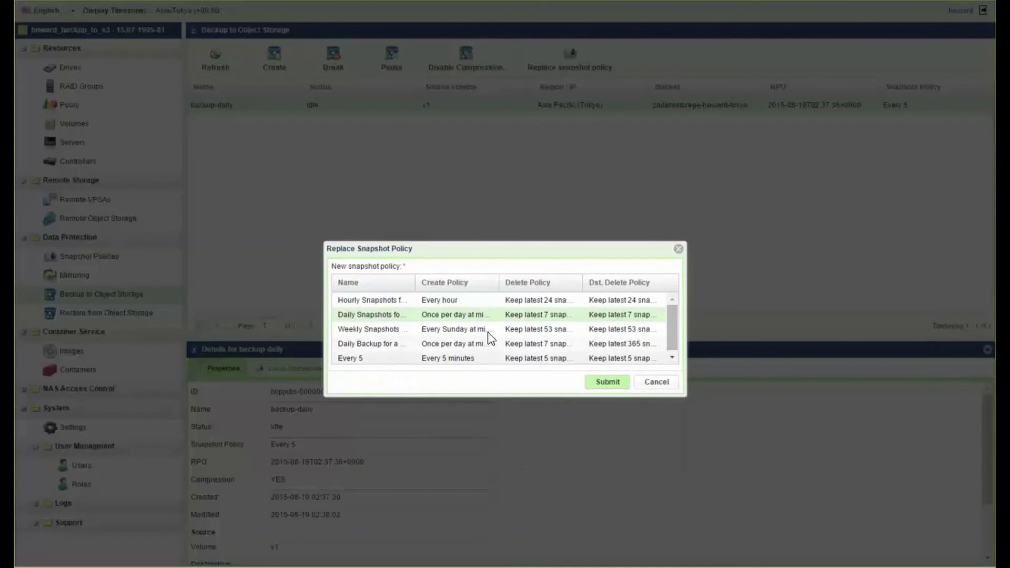
{"action": "left_click", "coordinate": [608, 382]}
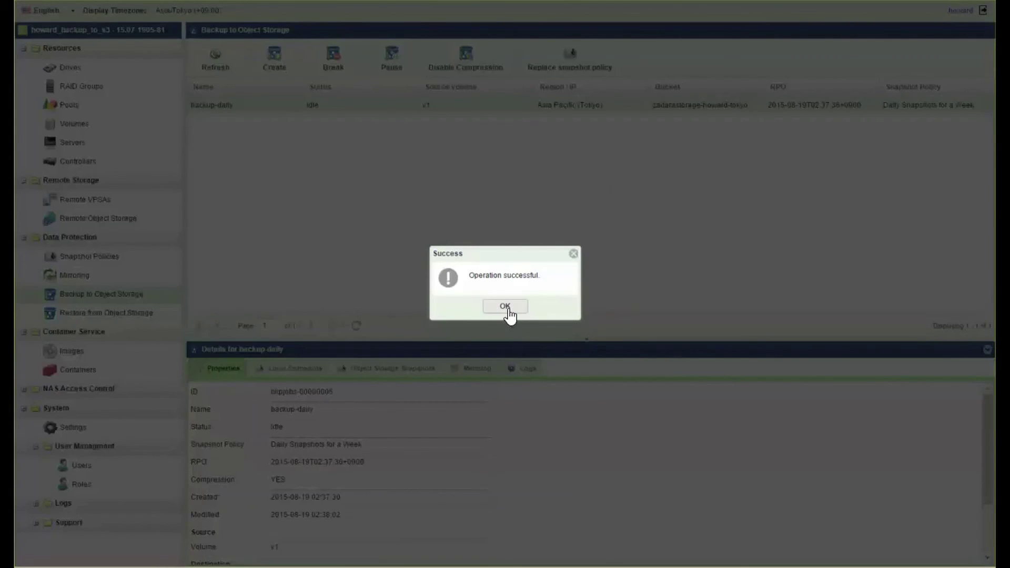
{"action": "left_click", "coordinate": [505, 307]}
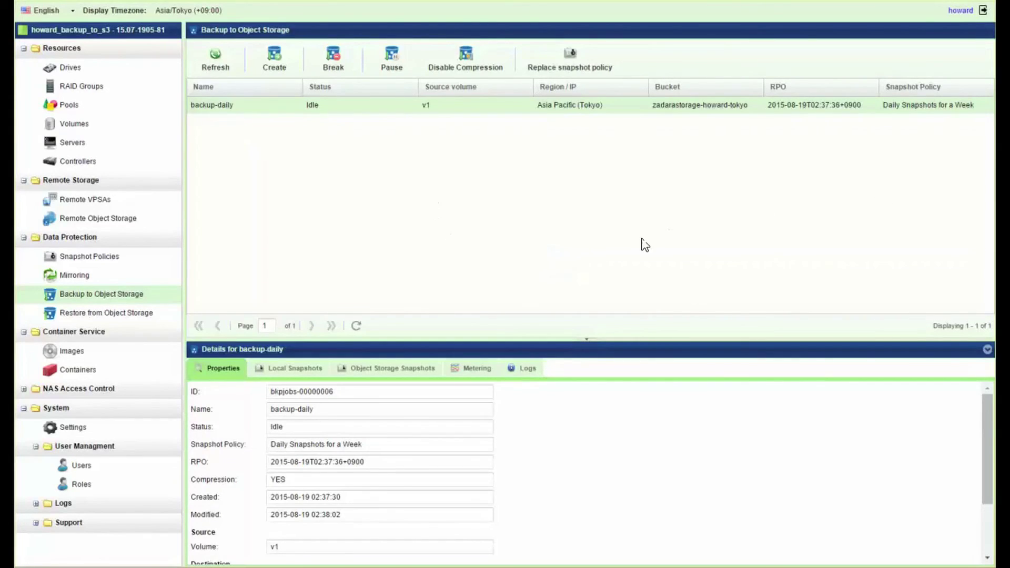